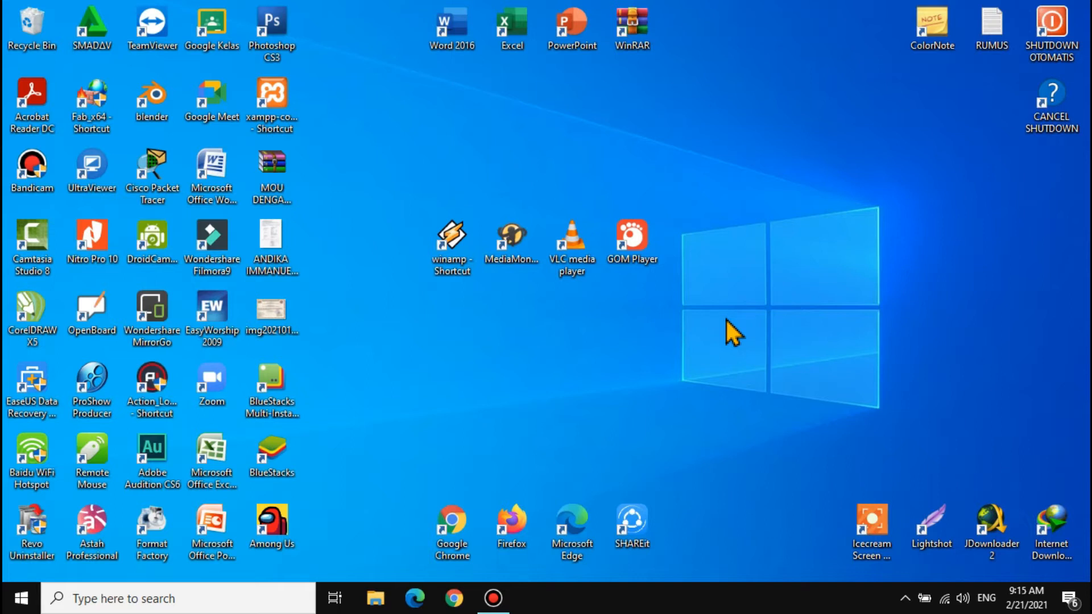
Step: Open Google Chrome and go to speechtexter.com
left_click(453, 529)
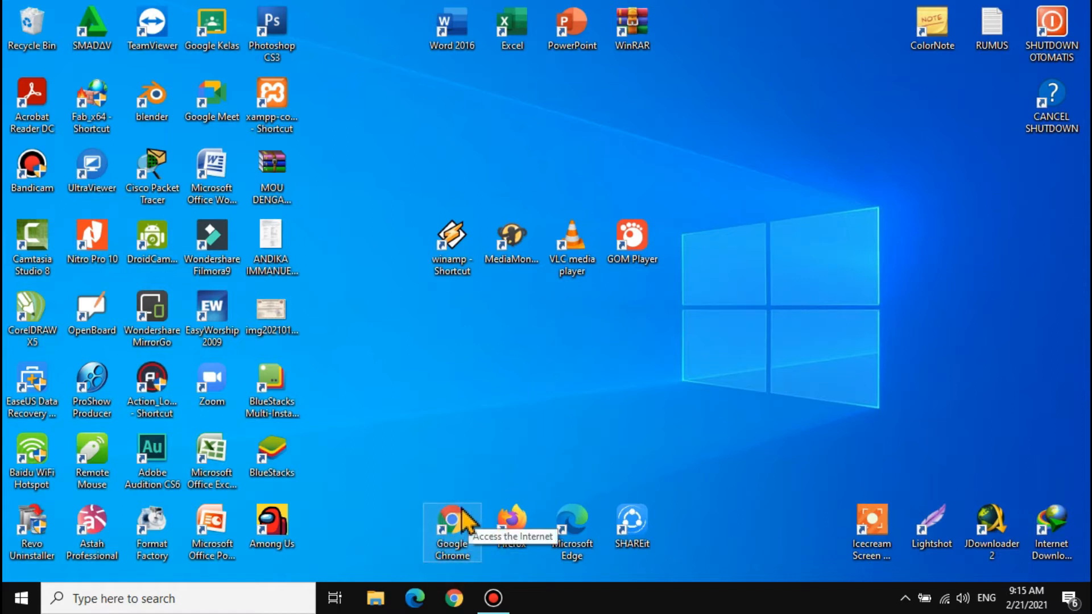
double_click(461, 511)
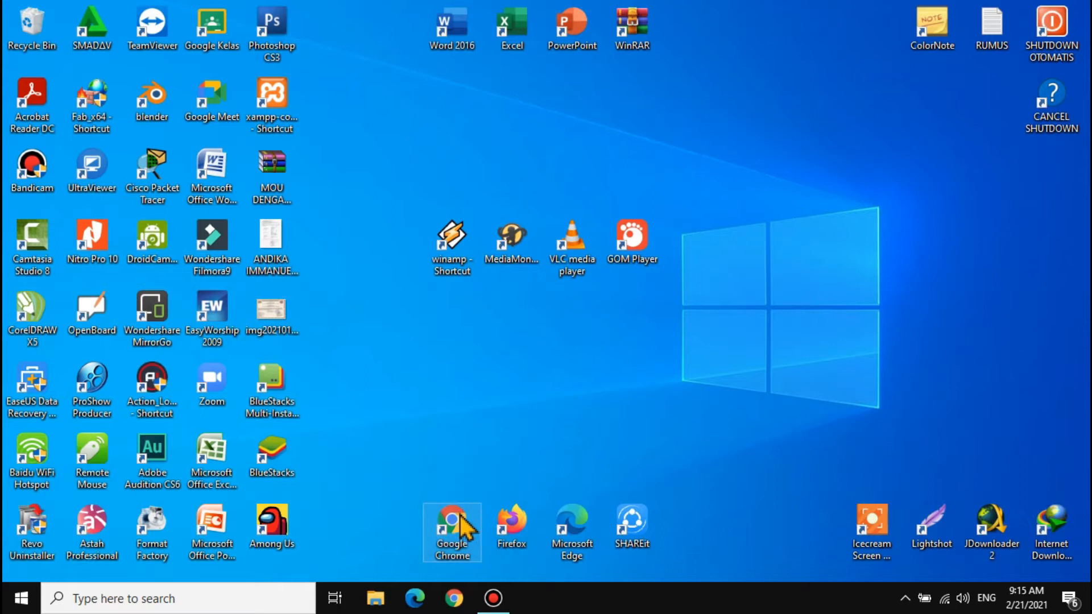
double_click(460, 523)
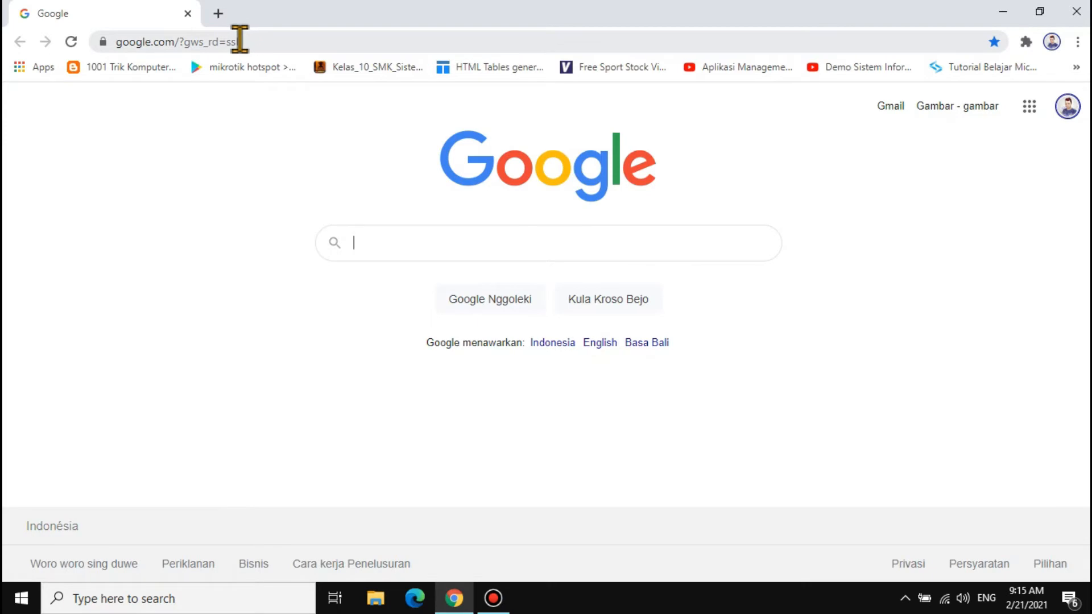
left_click(240, 42)
type("speech")
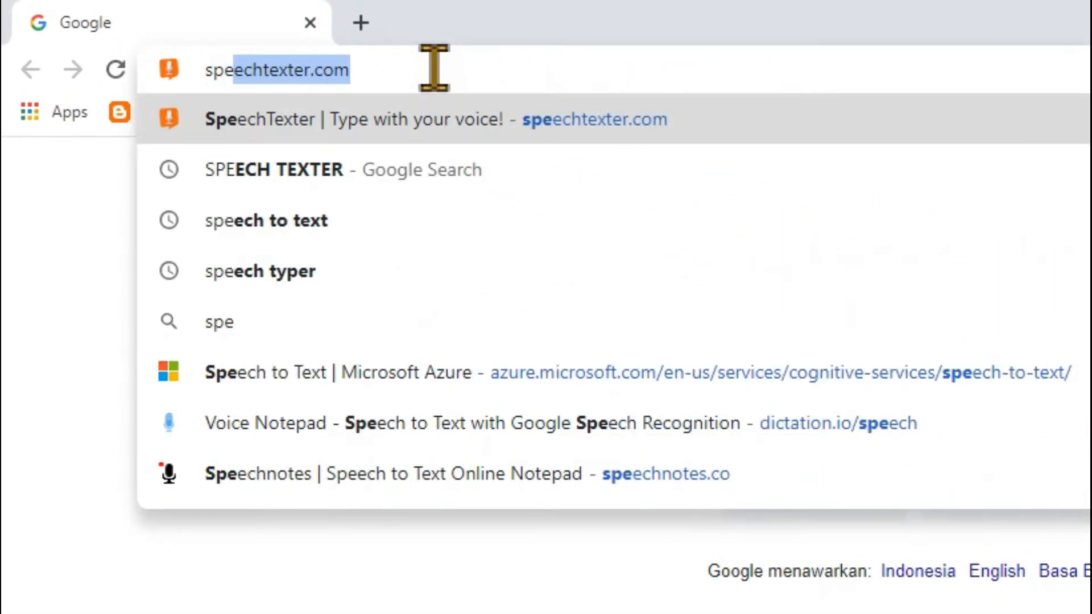
type("t")
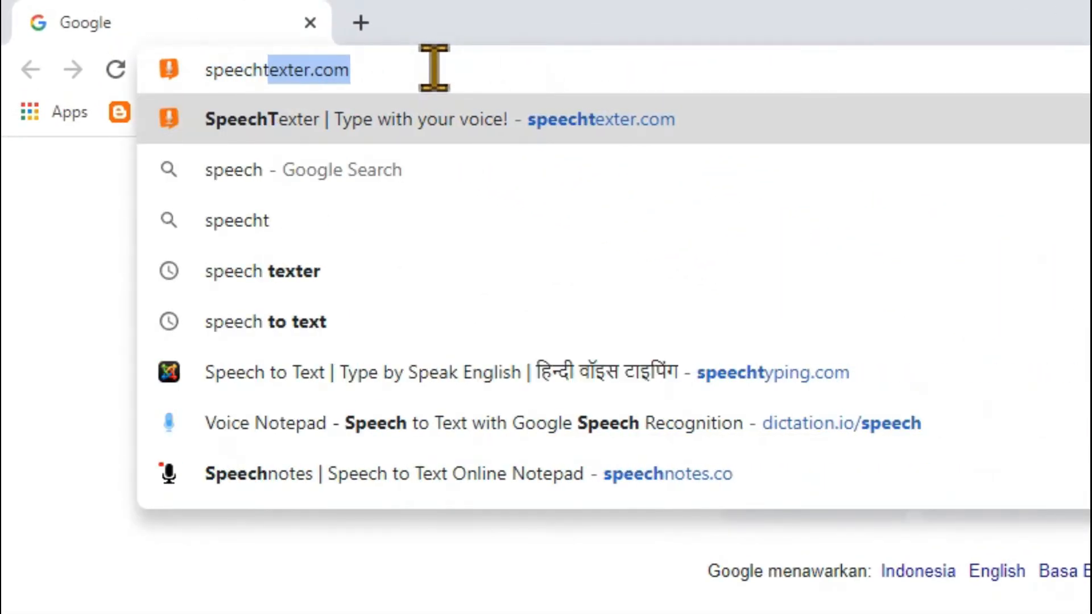
type("exter.c")
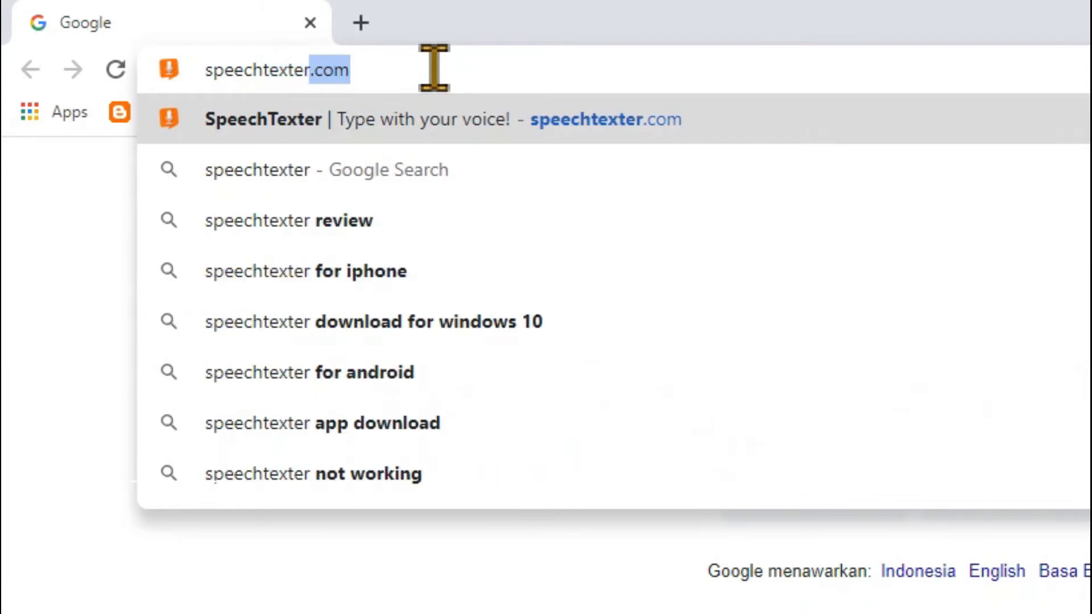
type("om")
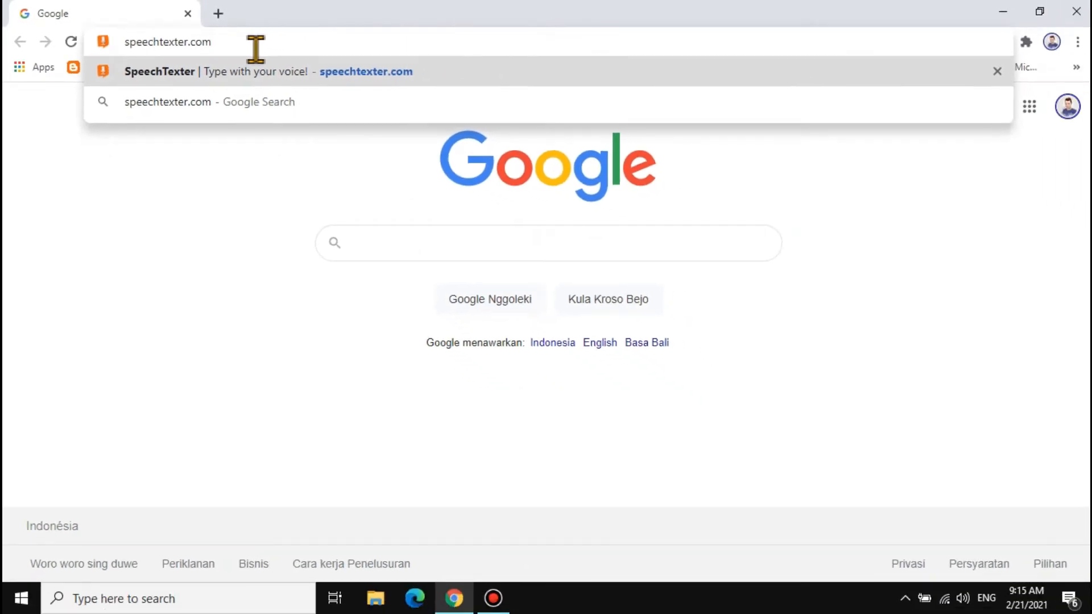
key("Return")
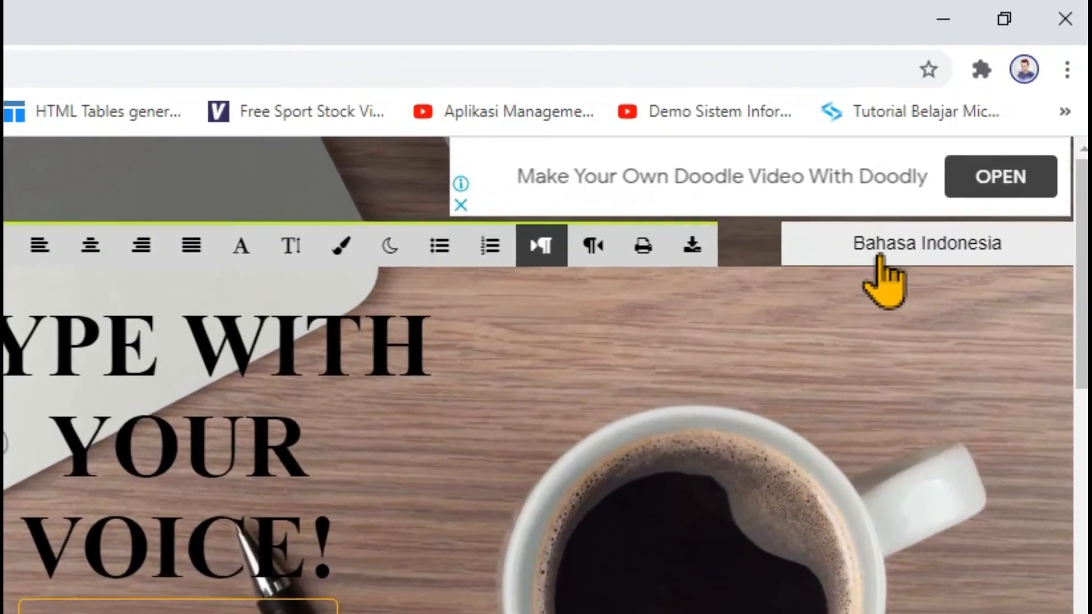
Step: Choose Bahasa Indonesia as the dictation language
left_click(976, 153)
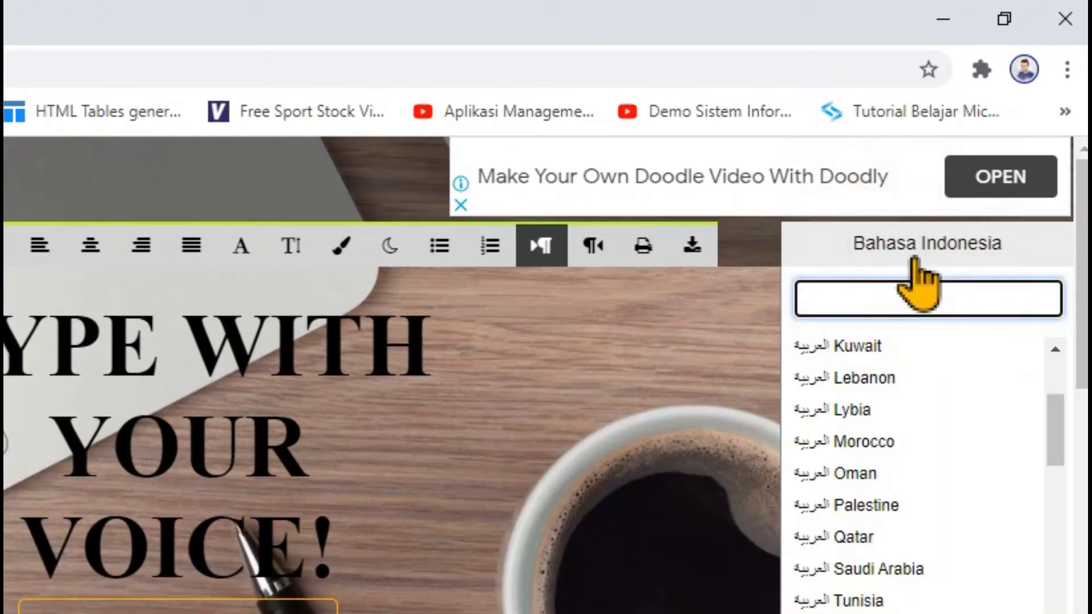
left_click_drag(1060, 427, 1062, 474)
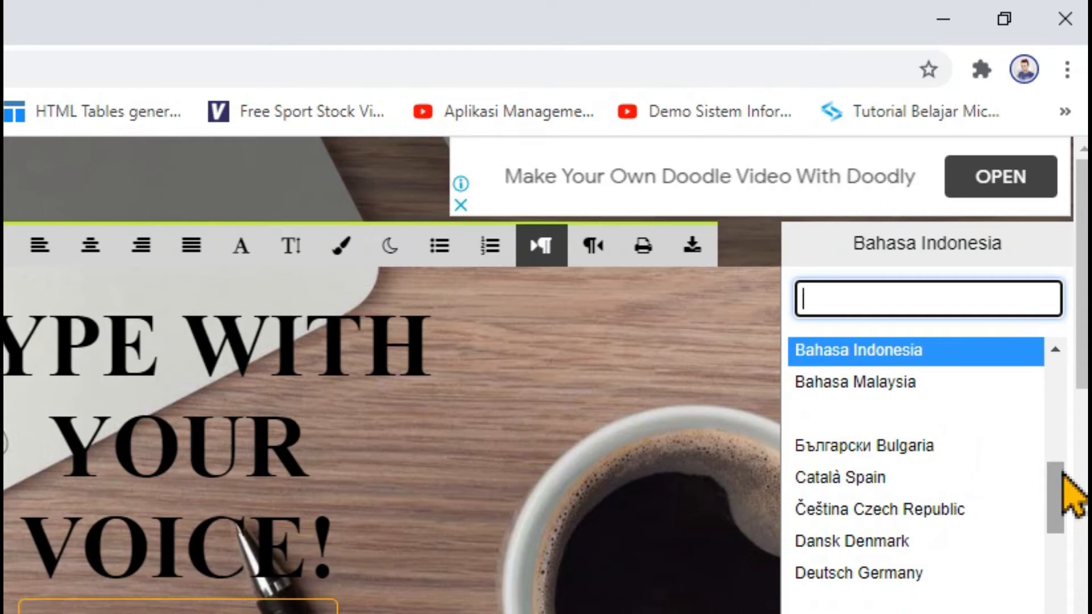
left_click(962, 355)
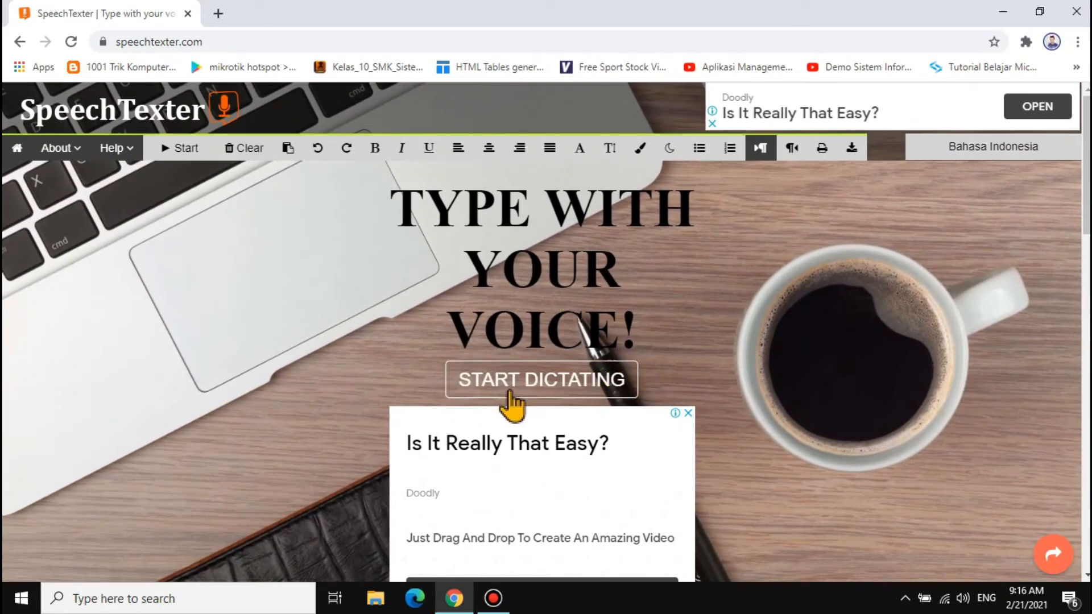
Step: Open the dictation editor, record three spoken Indonesian paragraphs about typing by voice, and stop the dictation
left_click(556, 389)
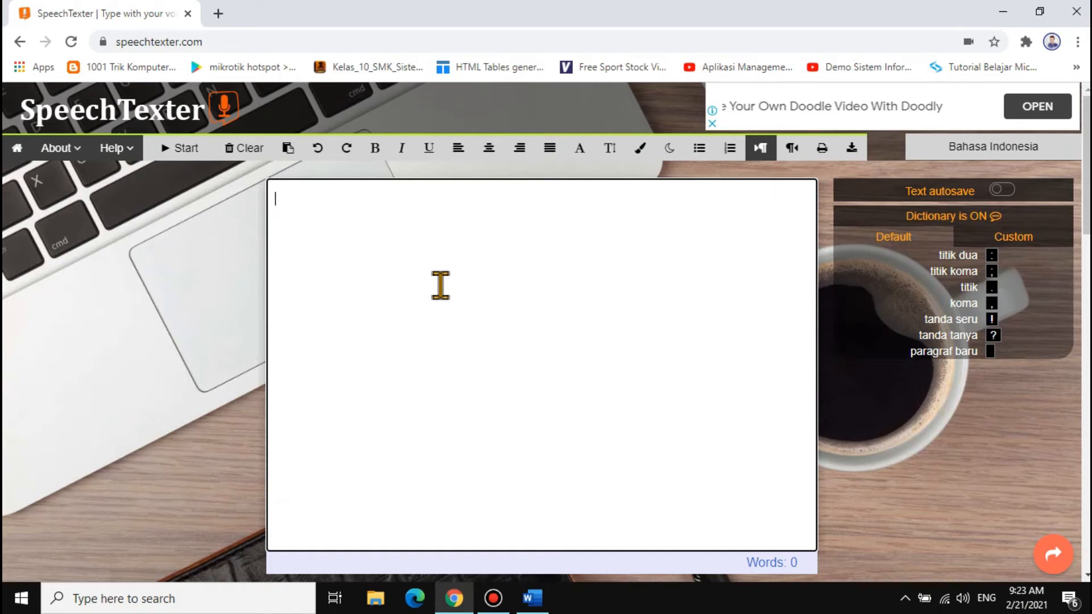
left_click(194, 153)
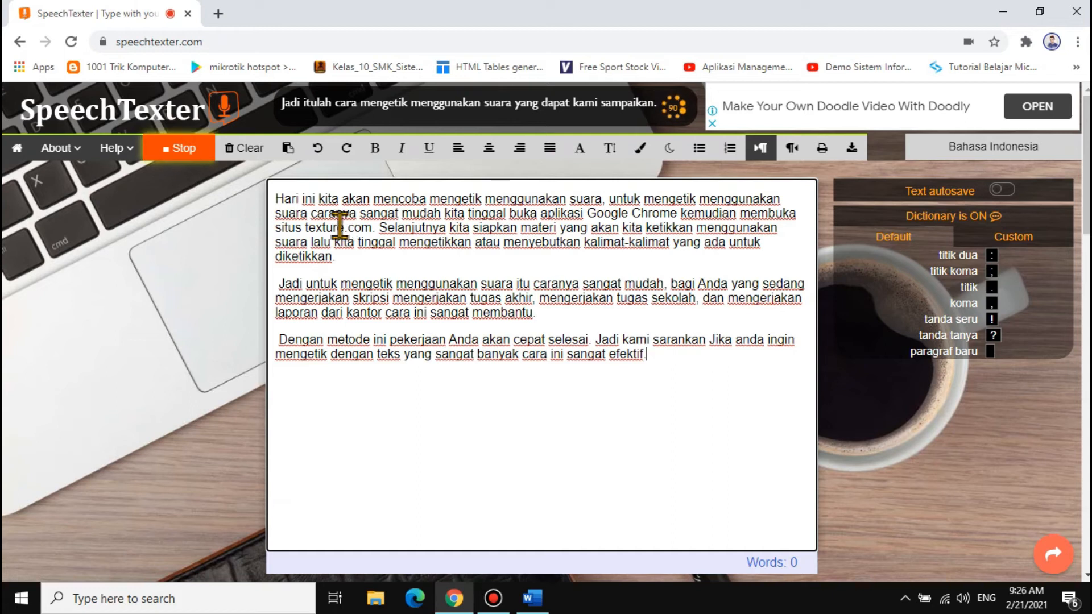
left_click(174, 156)
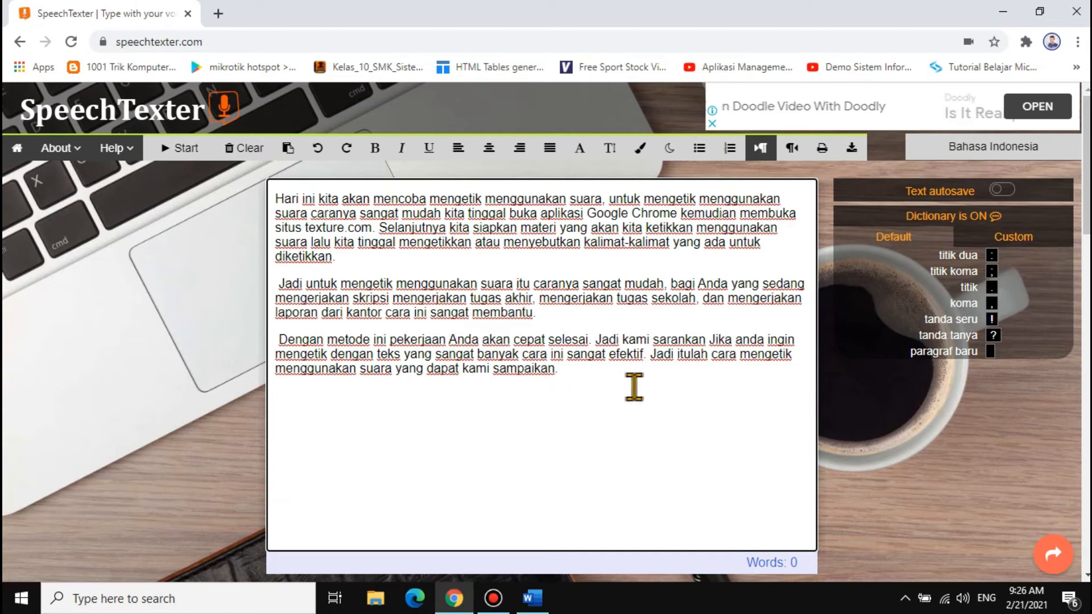
Step: Justify all three dictated paragraphs in the SpeechTexter editor
left_click_drag(634, 387, 549, 384)
left_click(584, 385)
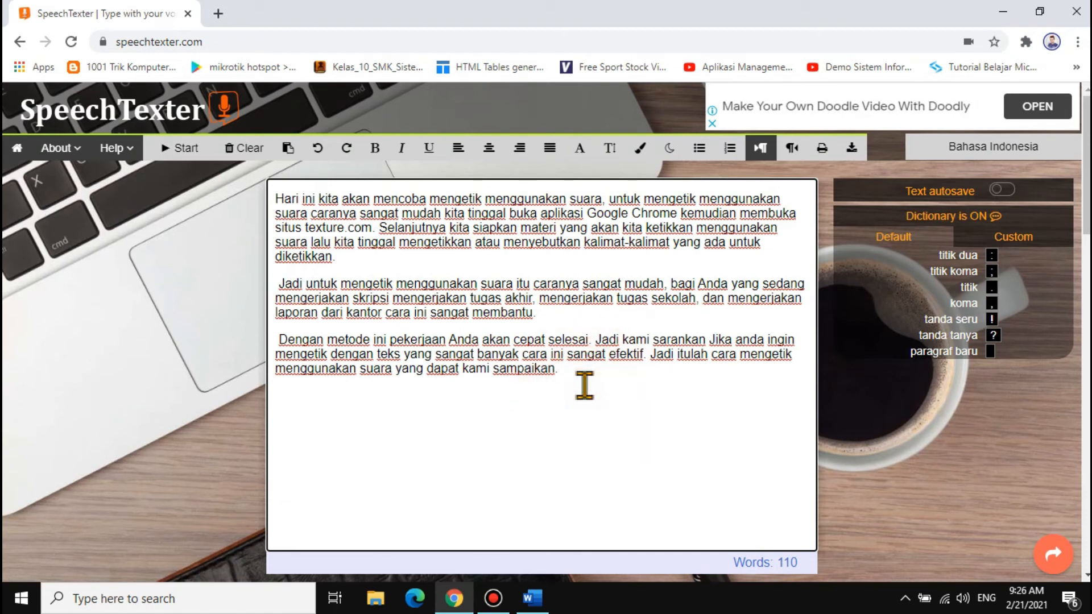
left_click_drag(584, 386, 269, 187)
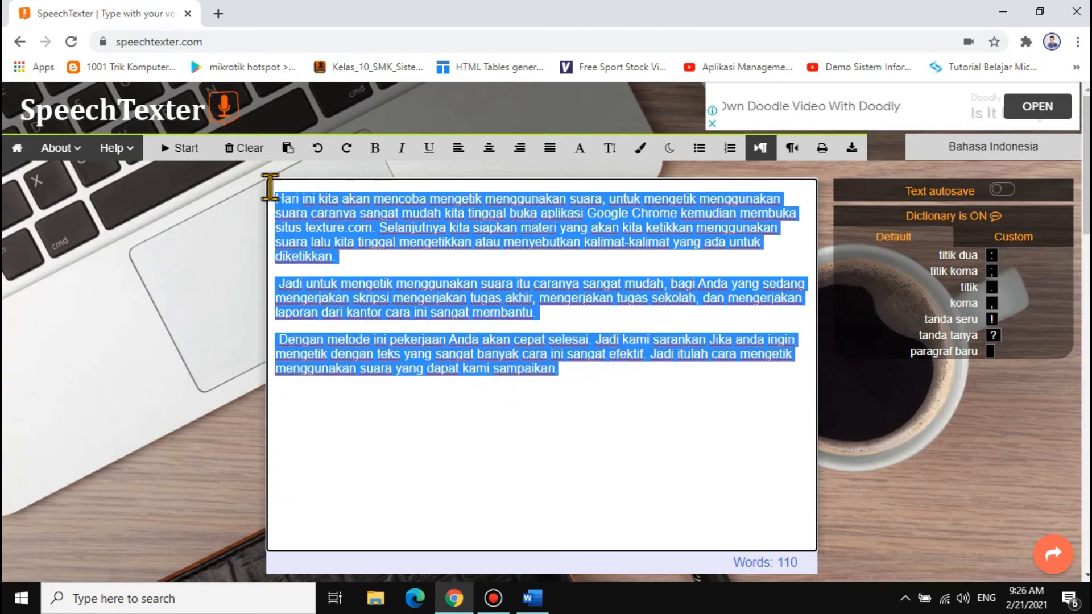
left_click(556, 147)
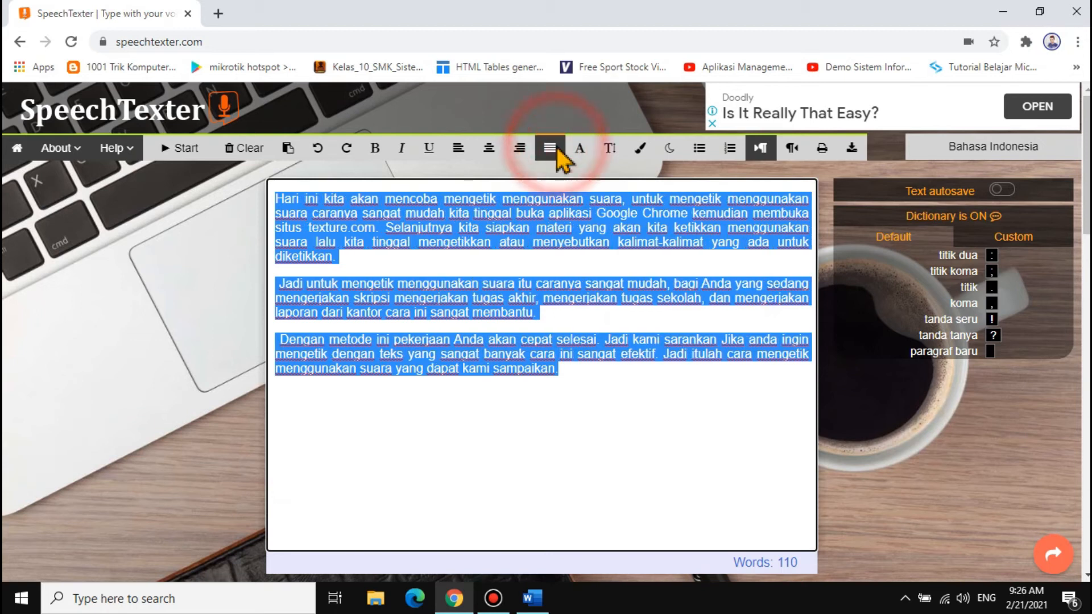
left_click(563, 375)
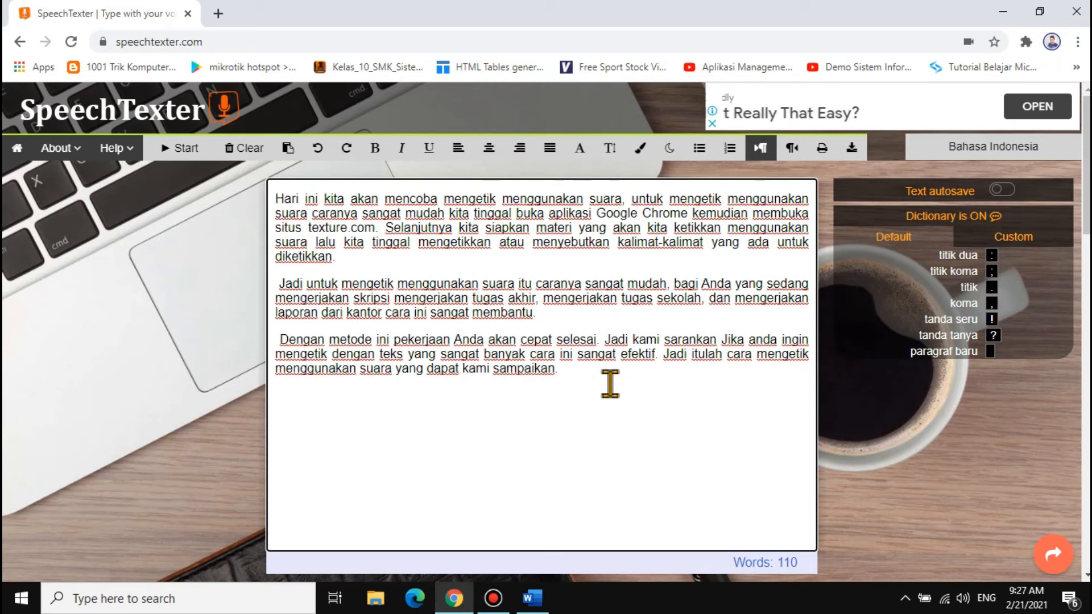
Step: Copy the entire dictated text and paste it as text only into the blank Word document
left_click(288, 149)
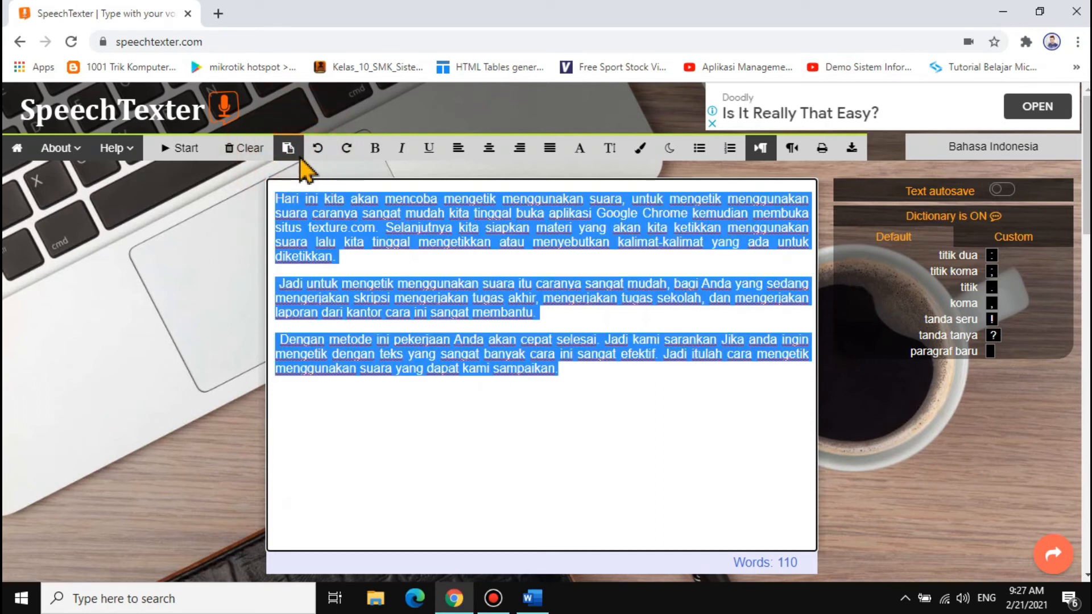
left_click(532, 597)
left_click(383, 291)
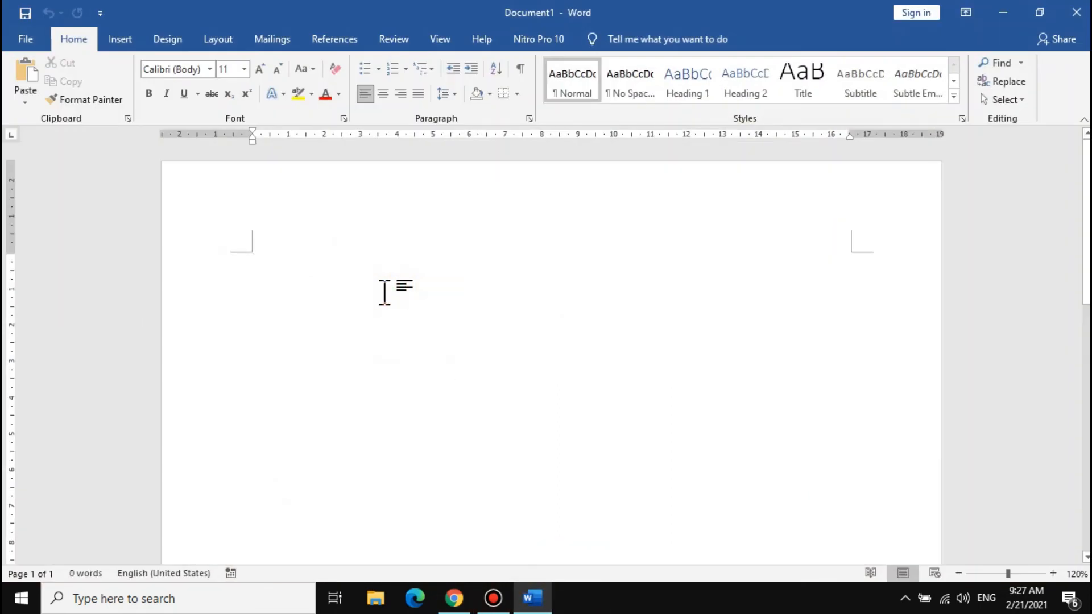
right_click(385, 292)
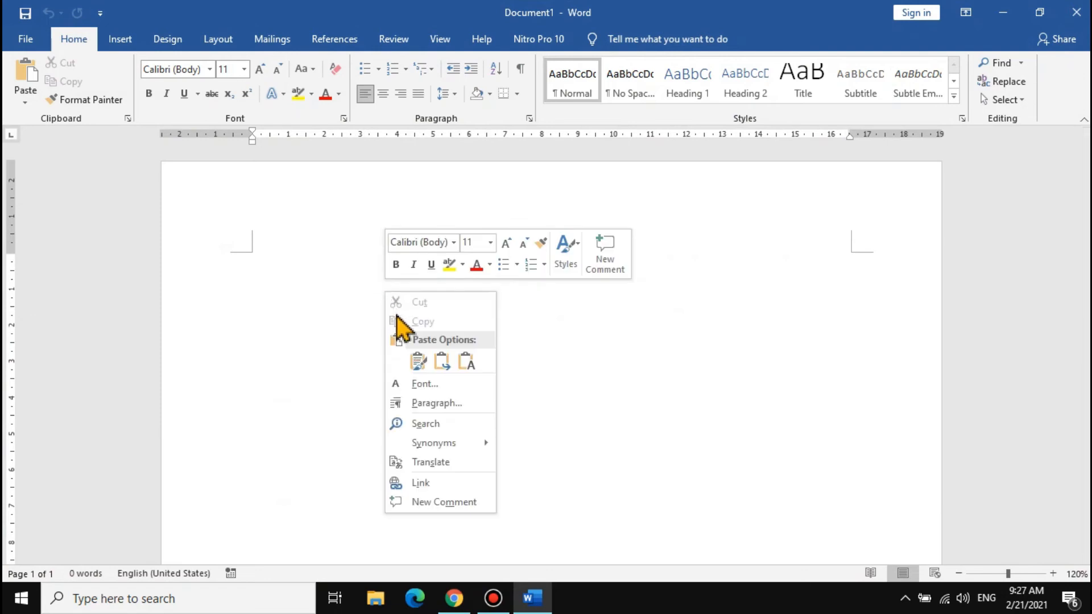
left_click(466, 361)
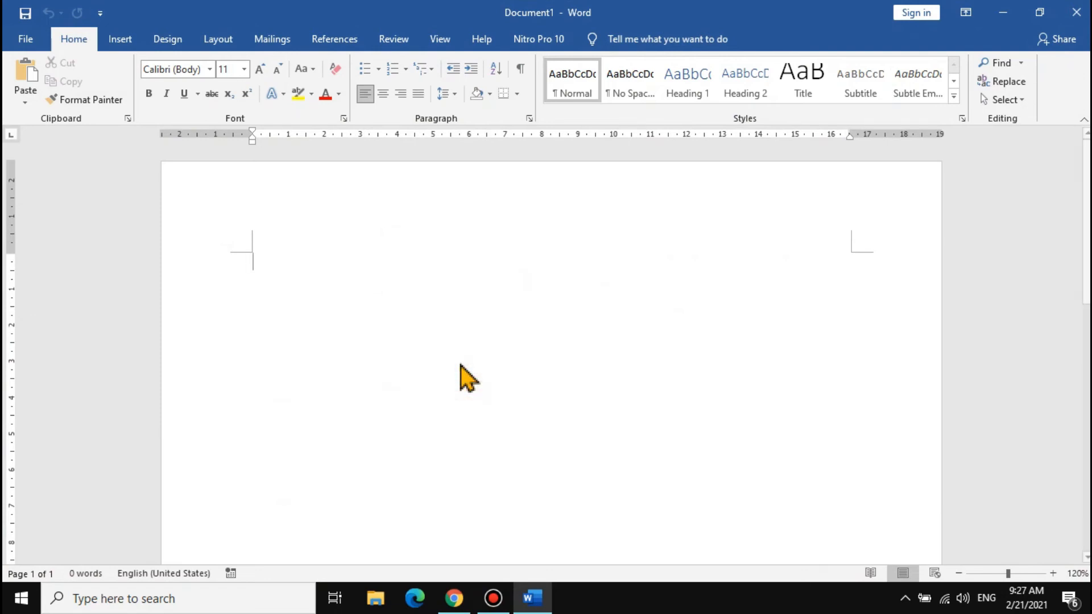
Step: Justify all of the pasted paragraphs in the Word document
left_click_drag(414, 510, 272, 268)
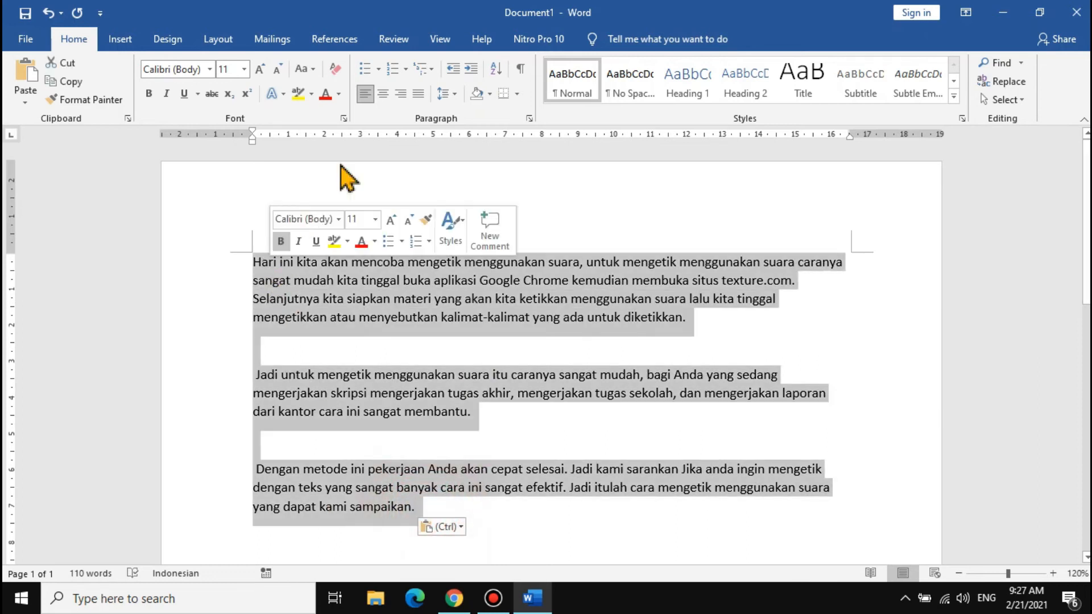
left_click(418, 93)
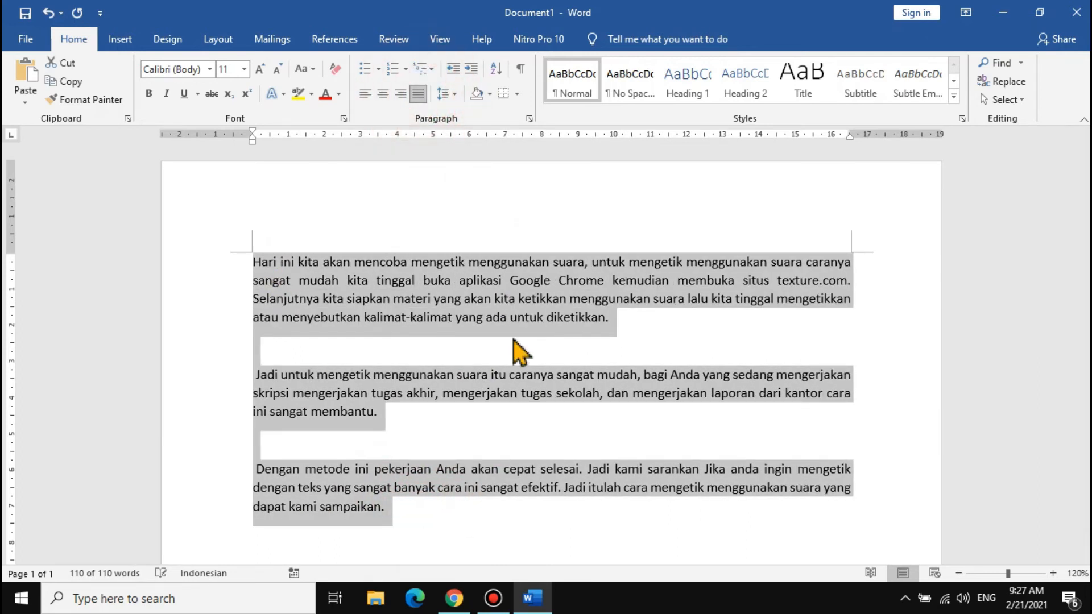
left_click(516, 351)
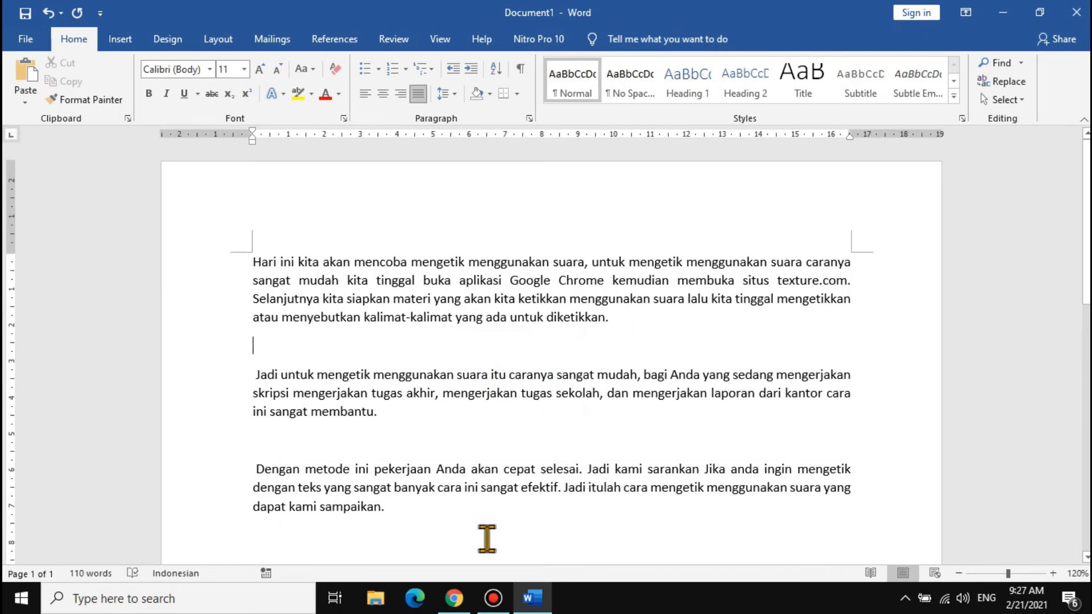
Step: Switch back to SpeechTexter in Chrome, download the text as a .doc file, and choose the Documents folder as the save location
left_click(454, 598)
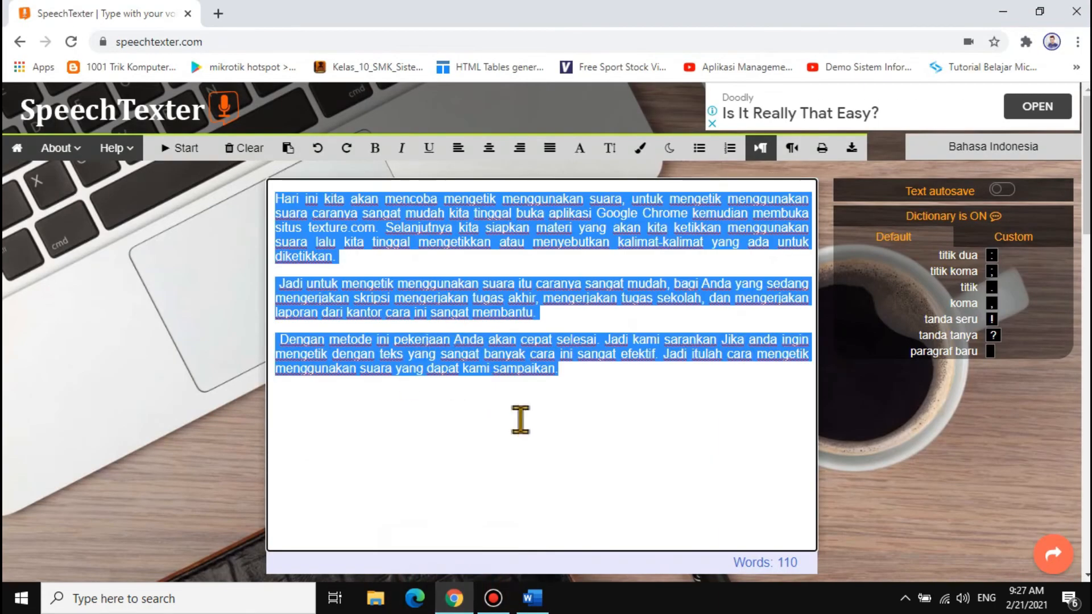
left_click(569, 340)
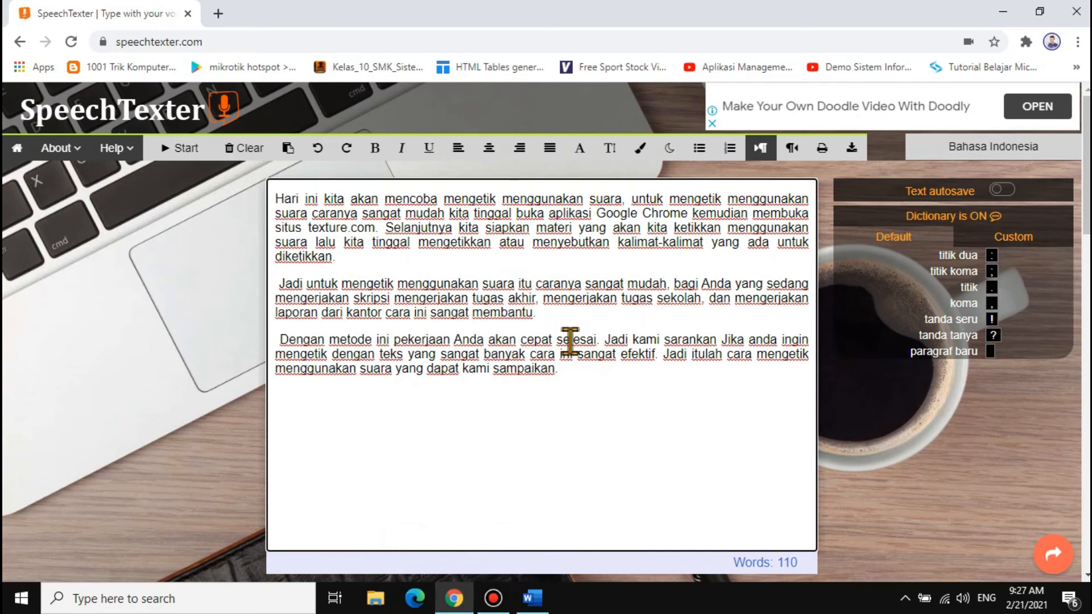
left_click(851, 148)
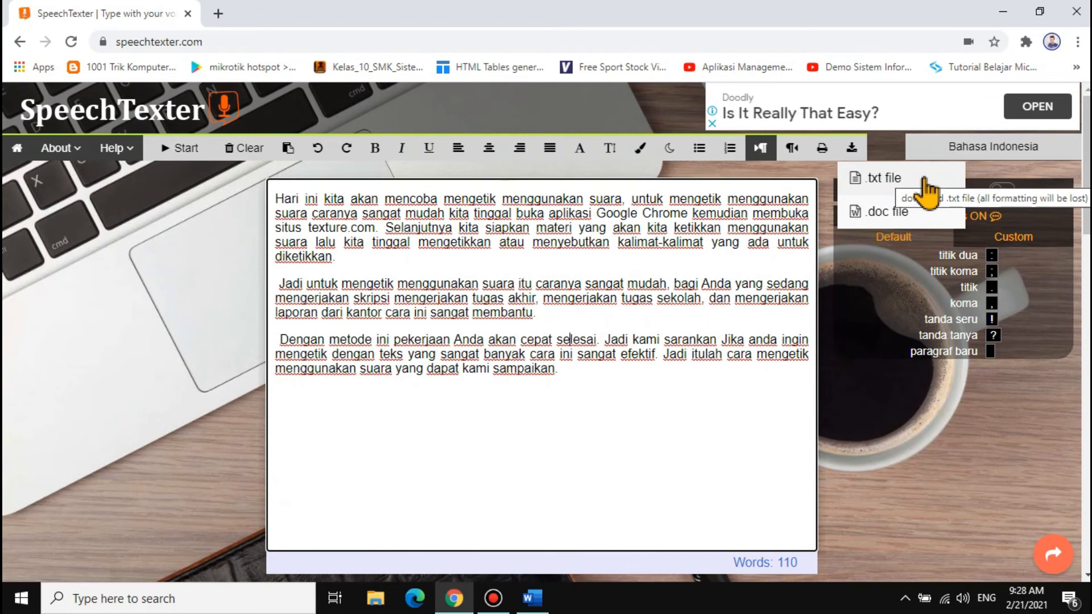
left_click(871, 222)
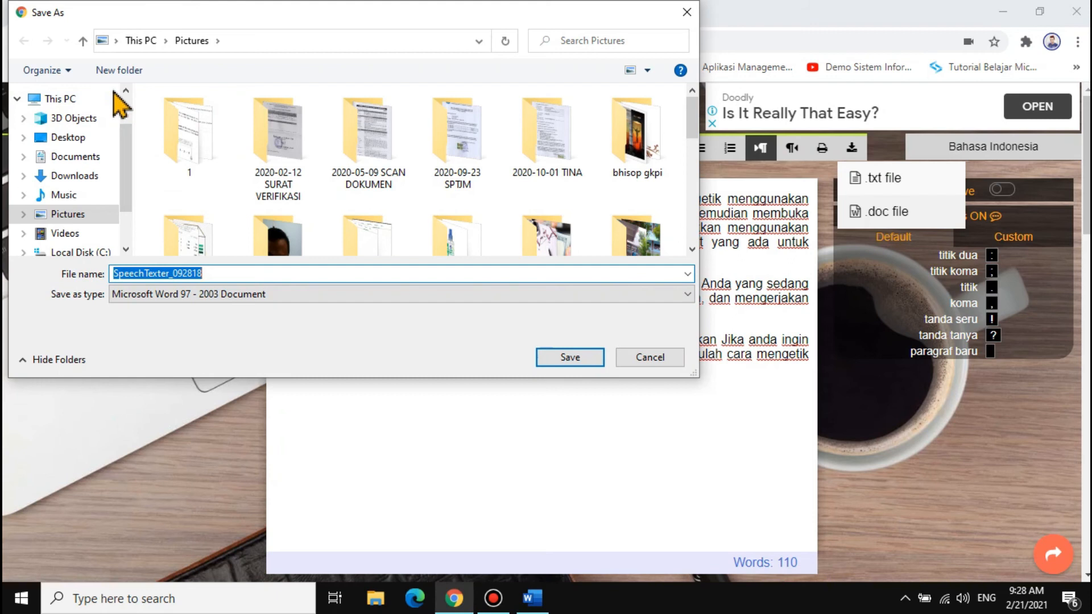
left_click(80, 155)
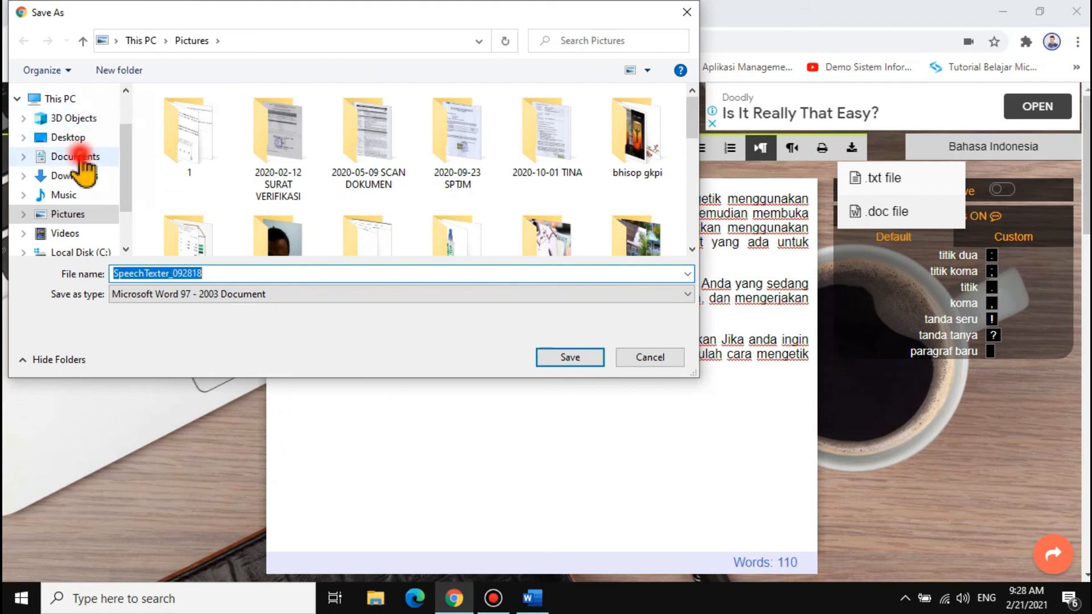
left_click_drag(686, 108, 686, 210)
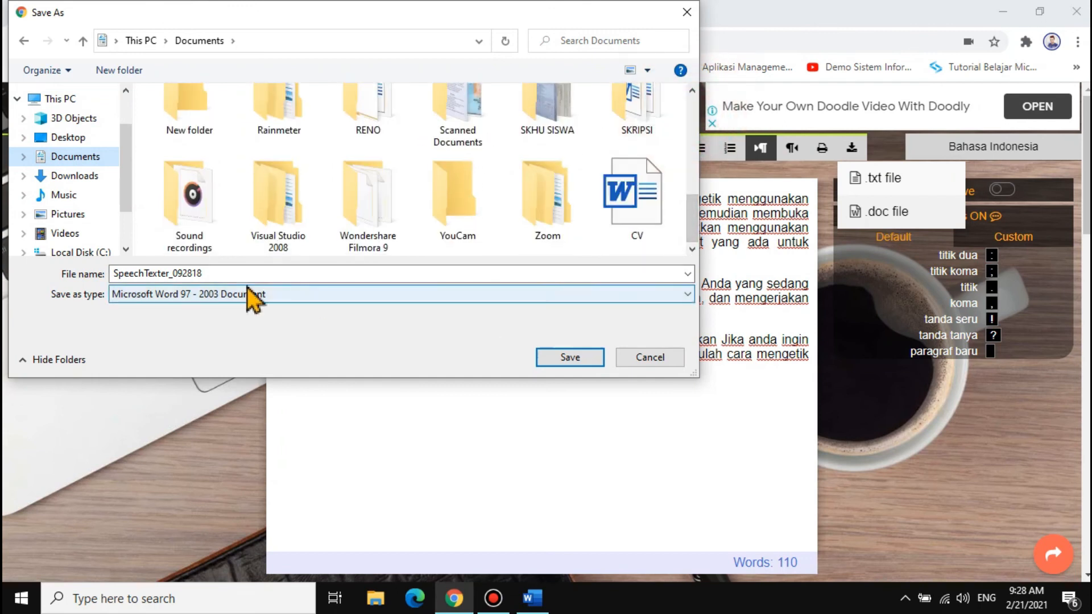
Step: Name the file HASIL KETIKAN MENGGUNAKAN SUARA and save it as a Microsoft Word 97 - 2003 Document
double_click(203, 274)
key("BackSpace")
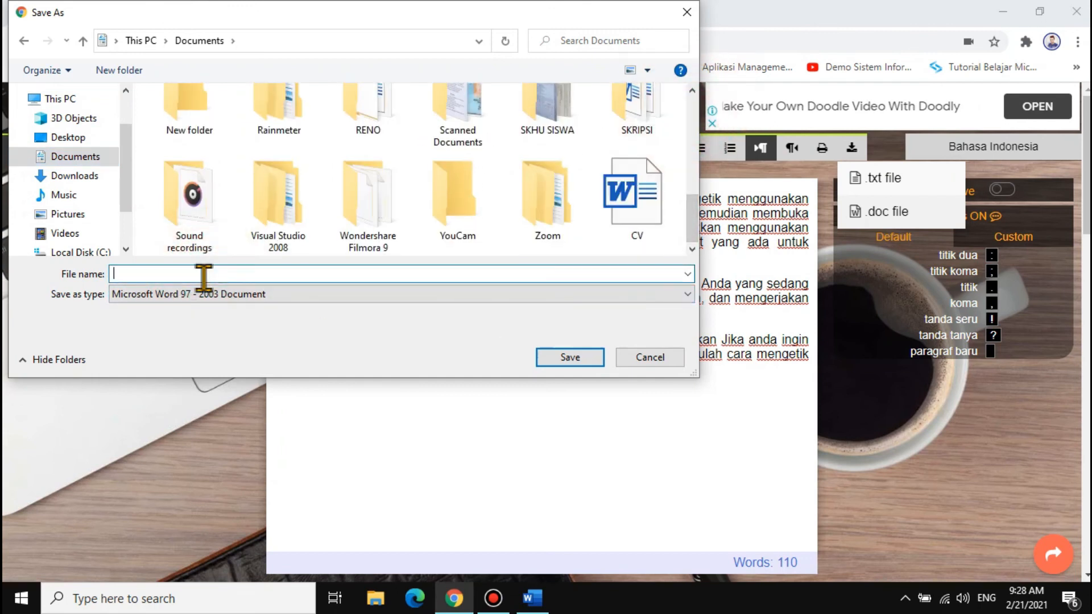
type("HAS")
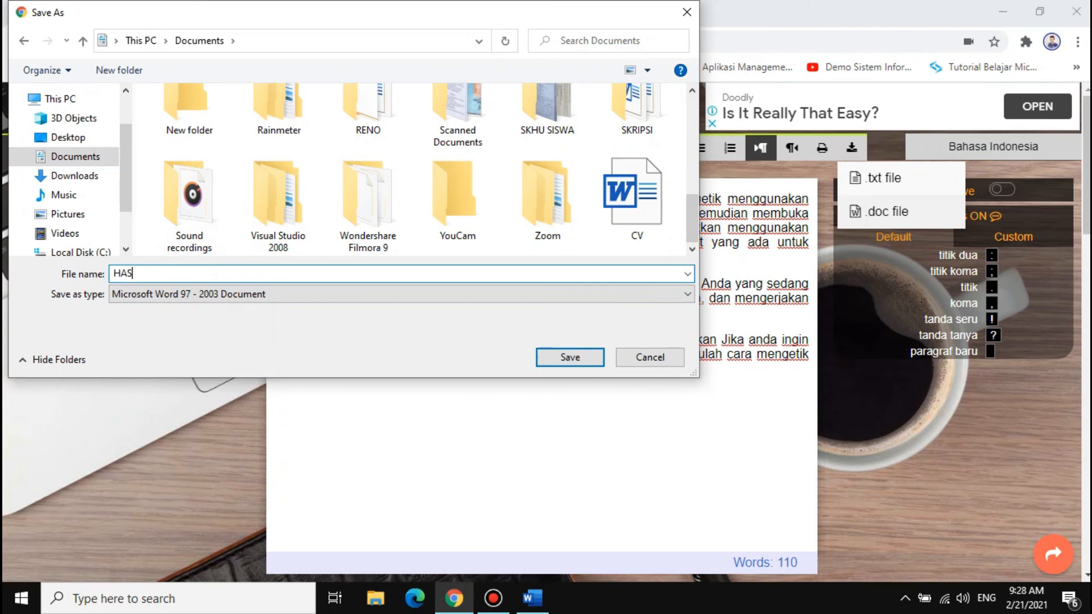
type("IL KETIKAN M")
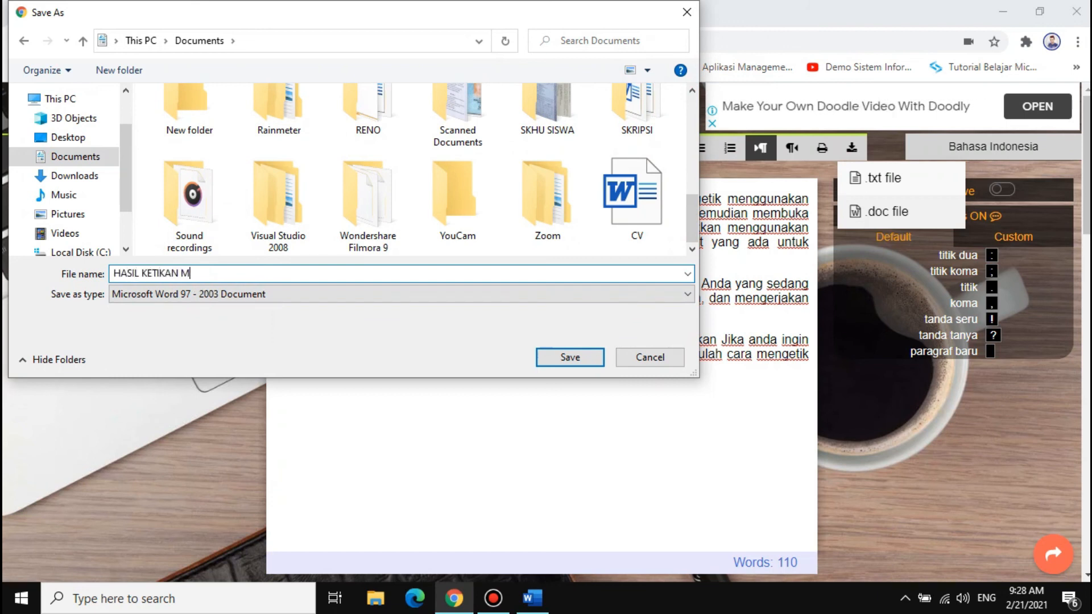
type("ENGGUNAKAN SUARA")
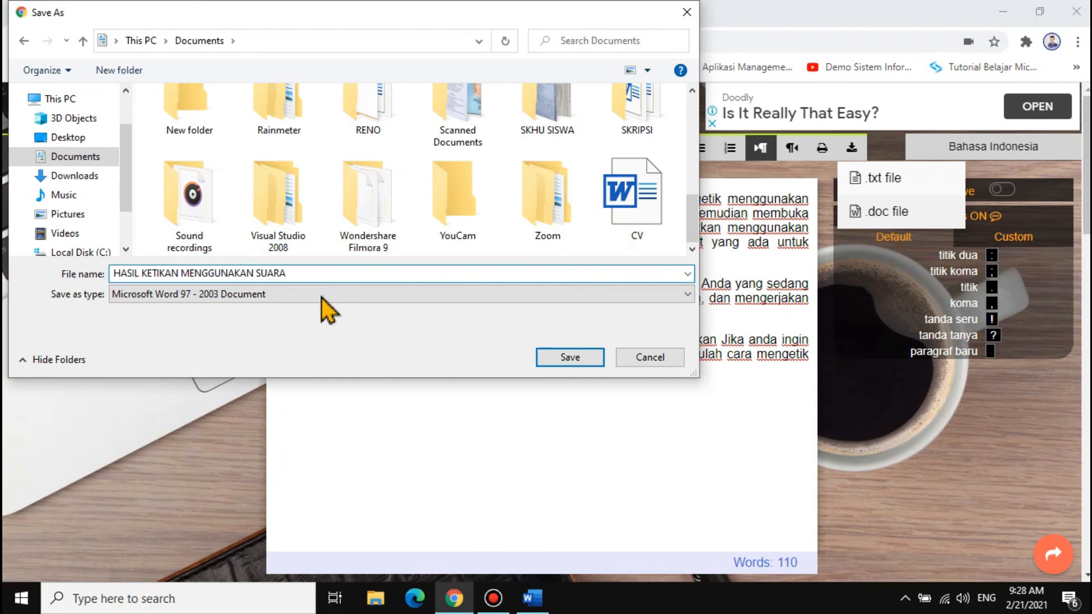
left_click(583, 357)
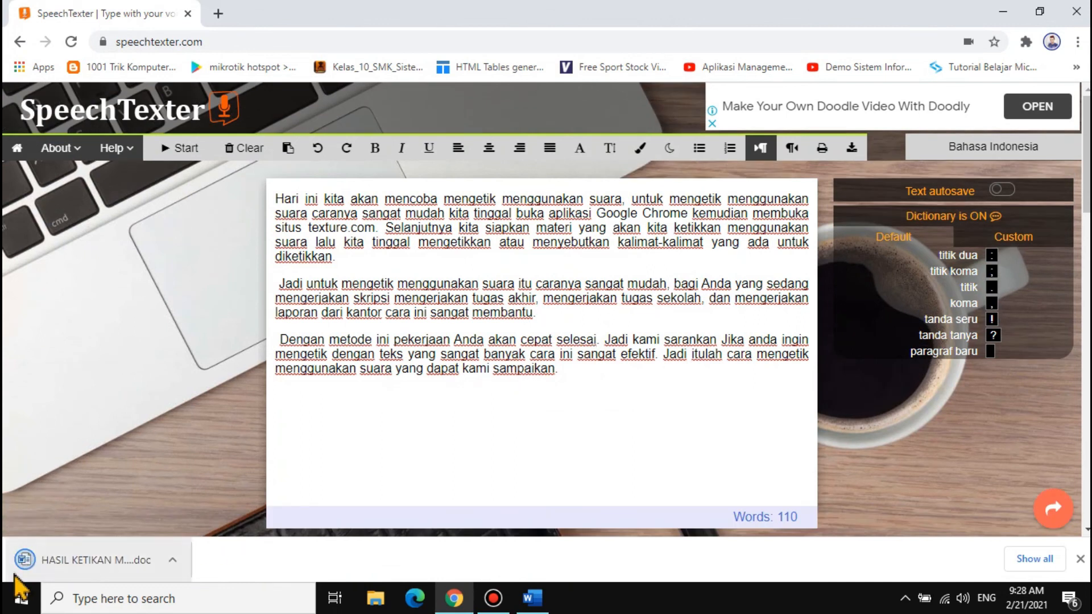
Step: Open the downloaded .doc file in Word, enable editing, and minimize the window to return to SpeechTexter
left_click(81, 560)
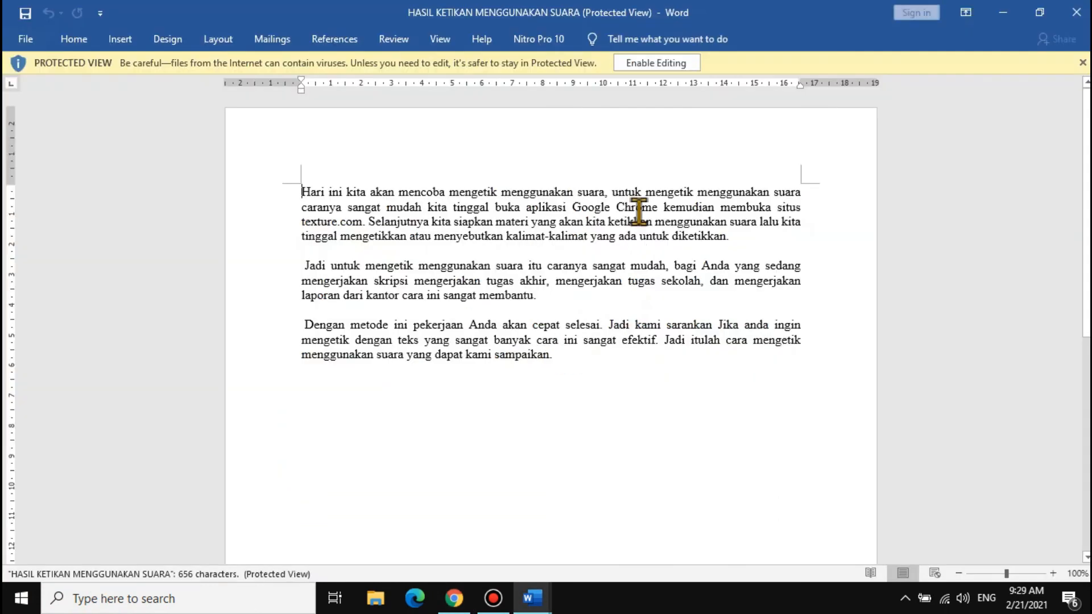
left_click(655, 63)
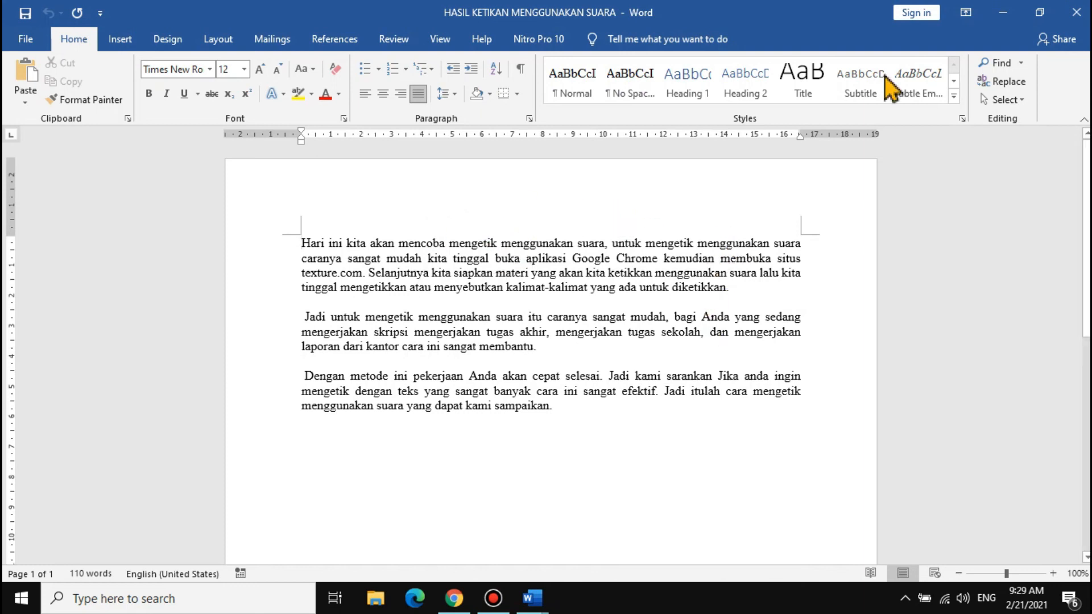
left_click(1003, 12)
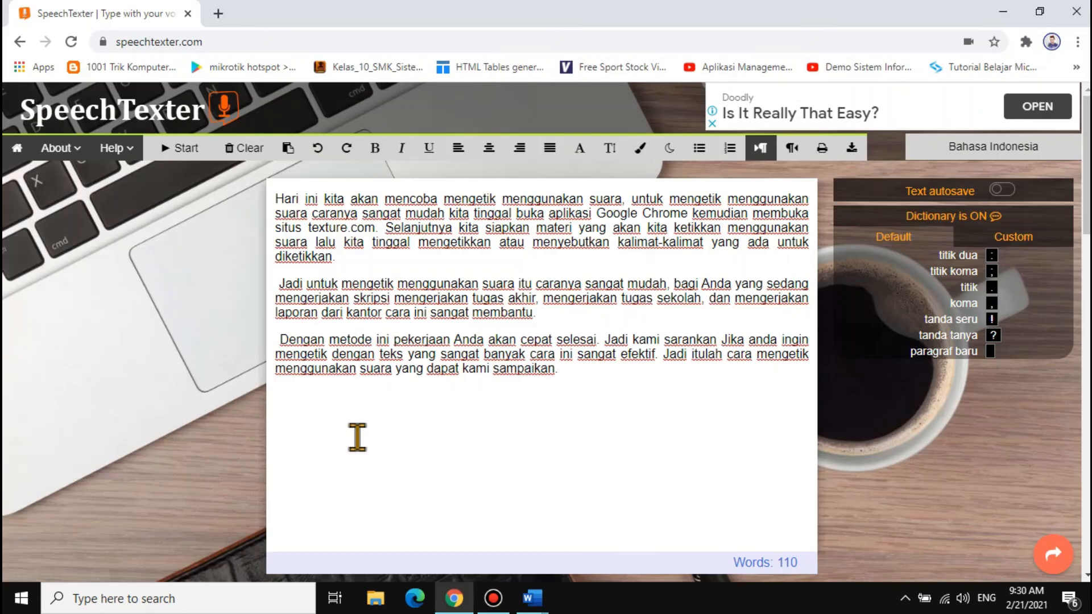